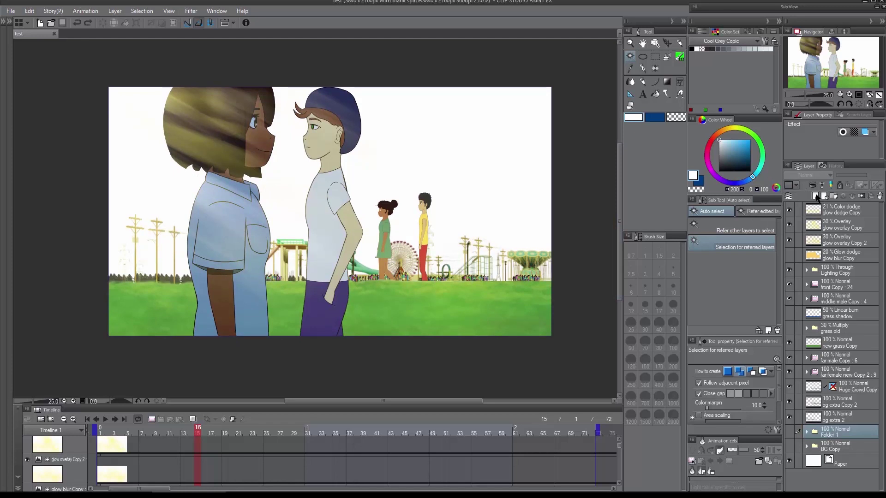
Step: On a new layer, airbrush light-blue sky at brush size 1000 with a glow across the top
key("ctrl+shift+n")
left_click(732, 143)
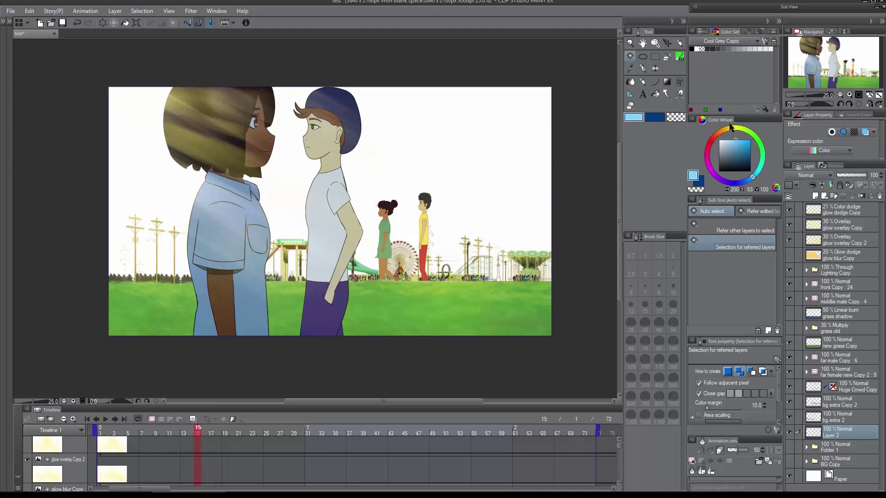
left_click(667, 57)
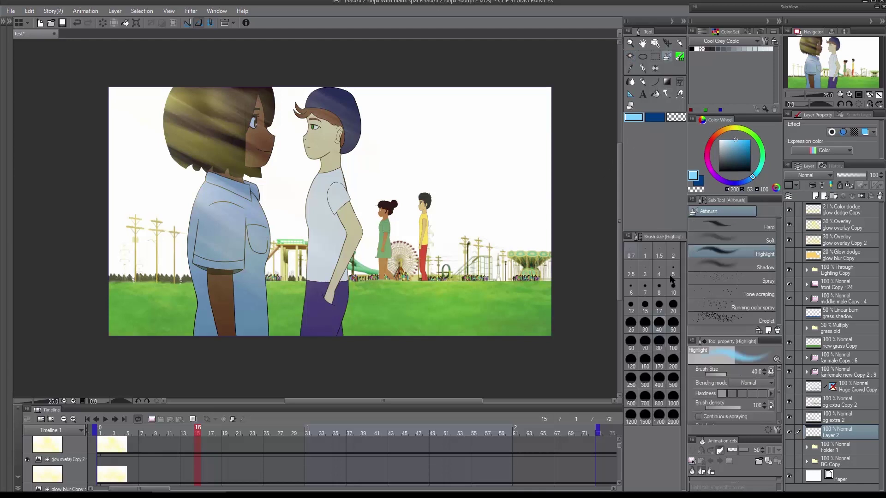
left_click(673, 398)
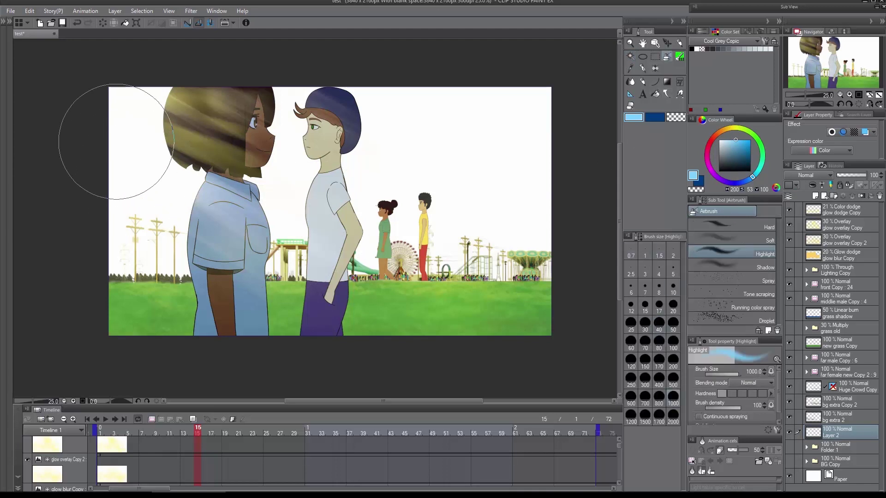
mouse_move(113, 138)
left_mouse_down()
mouse_move(182, 113)
mouse_move(139, 108)
mouse_move(212, 102)
mouse_move(416, 93)
mouse_move(509, 102)
mouse_move(209, 161)
mouse_move(309, 177)
mouse_move(197, 179)
mouse_move(136, 198)
mouse_move(132, 224)
mouse_move(180, 246)
mouse_move(316, 256)
mouse_move(234, 204)
mouse_move(416, 149)
mouse_move(531, 125)
mouse_move(588, 129)
mouse_move(569, 124)
mouse_move(545, 235)
mouse_move(349, 244)
mouse_move(460, 220)
mouse_move(326, 239)
mouse_move(268, 274)
mouse_move(107, 212)
mouse_move(394, 245)
left_mouse_up()
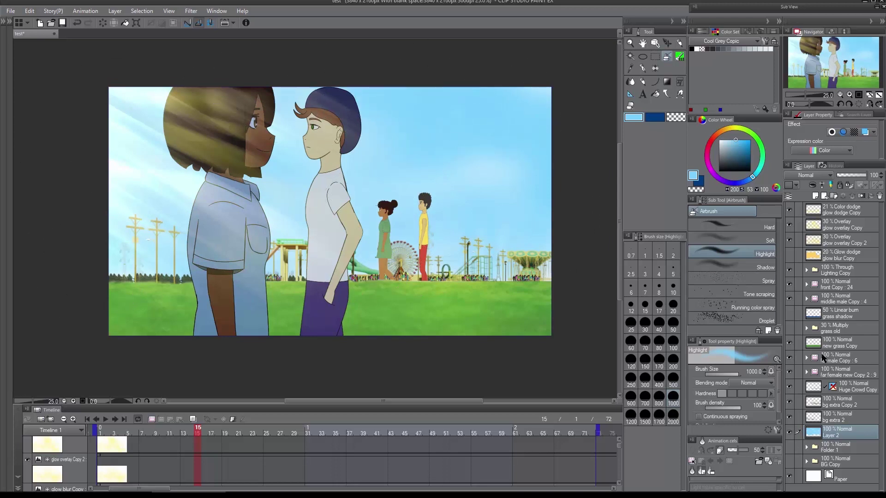
Step: Add Layer 3, dab a faint white patch beside the boy, and hide the foreground boy
key("ctrl+shift+n")
left_click(719, 140)
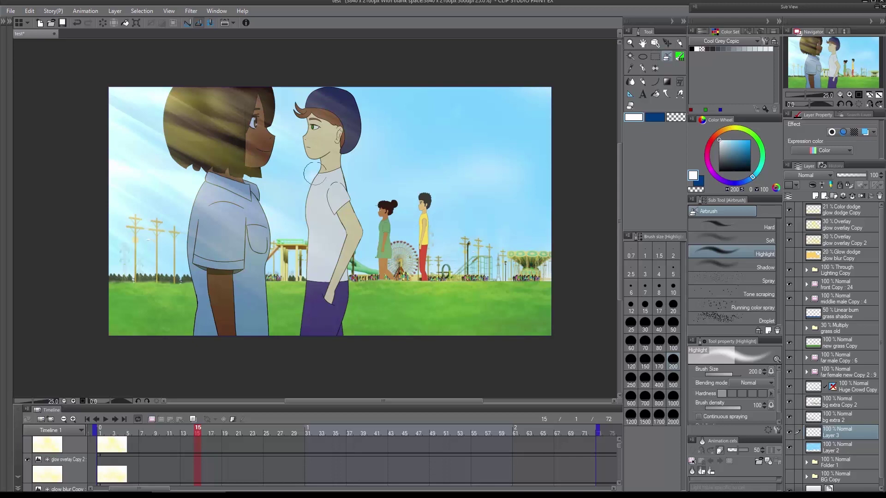
left_click_drag(315, 173, 312, 177)
left_click(789, 299)
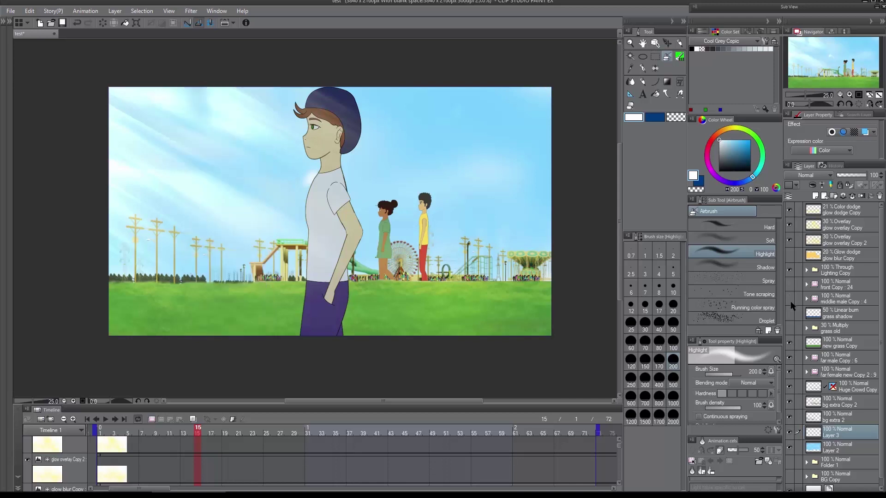
Step: Hide the far boy and girl figures and airbrush a white cloud peak above the slide
left_click(789, 357)
left_click(789, 372)
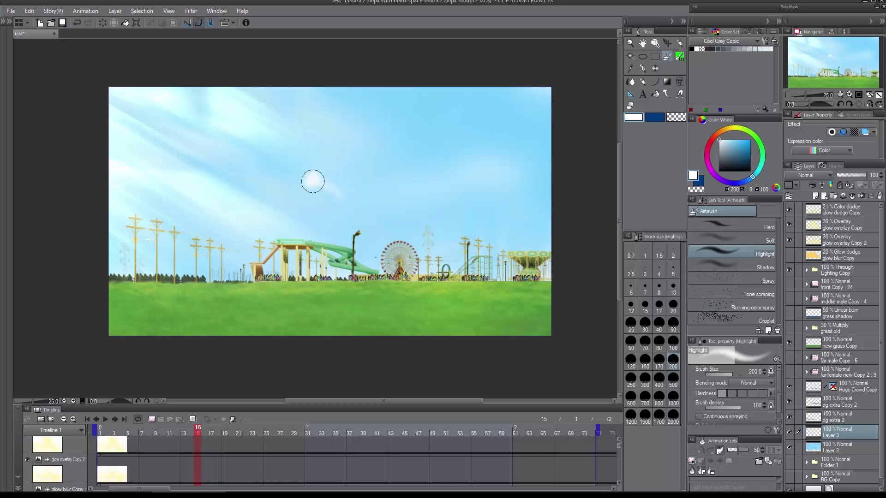
left_click_drag(313, 181, 327, 189)
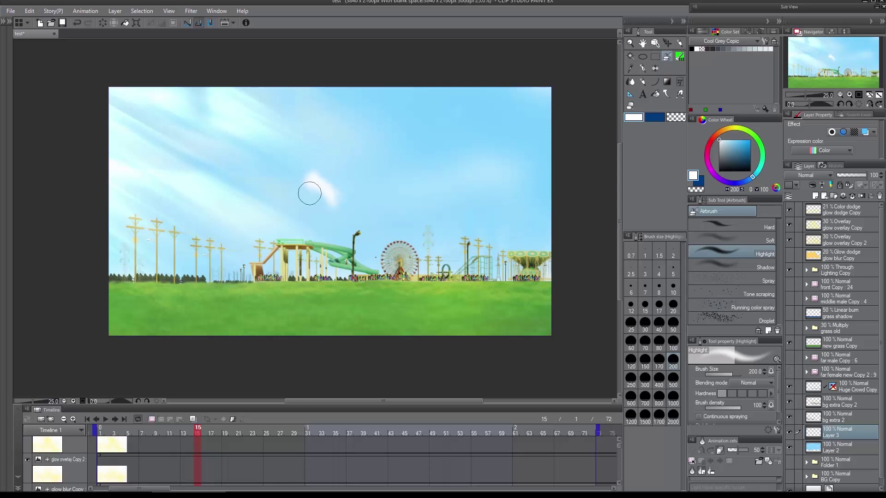
mouse_move(310, 187)
left_mouse_down()
mouse_move(292, 201)
mouse_move(286, 233)
mouse_move(290, 210)
mouse_move(288, 220)
mouse_move(303, 201)
mouse_move(299, 224)
mouse_move(308, 198)
mouse_move(298, 219)
mouse_move(315, 225)
mouse_move(319, 203)
mouse_move(310, 197)
mouse_move(306, 210)
mouse_move(312, 202)
mouse_move(320, 218)
mouse_move(321, 205)
mouse_move(320, 229)
mouse_move(325, 201)
mouse_move(327, 231)
mouse_move(326, 223)
mouse_move(342, 249)
left_mouse_up()
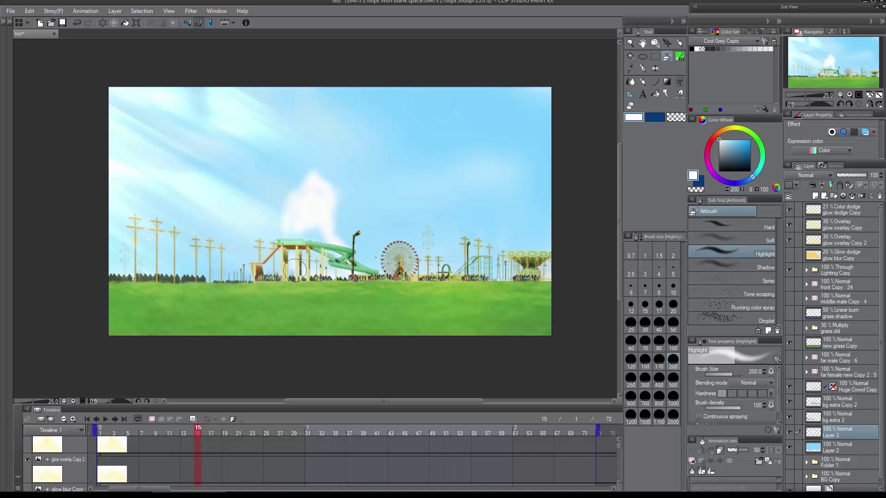
Step: Brighten the cloud's base near the slide, the slide's left end, and the left sky edge
mouse_move(295, 269)
left_mouse_down()
mouse_move(297, 232)
mouse_move(310, 237)
mouse_move(306, 258)
mouse_move(317, 265)
mouse_move(293, 272)
mouse_move(318, 237)
mouse_move(320, 189)
mouse_move(333, 176)
mouse_move(300, 189)
mouse_move(324, 181)
left_mouse_up()
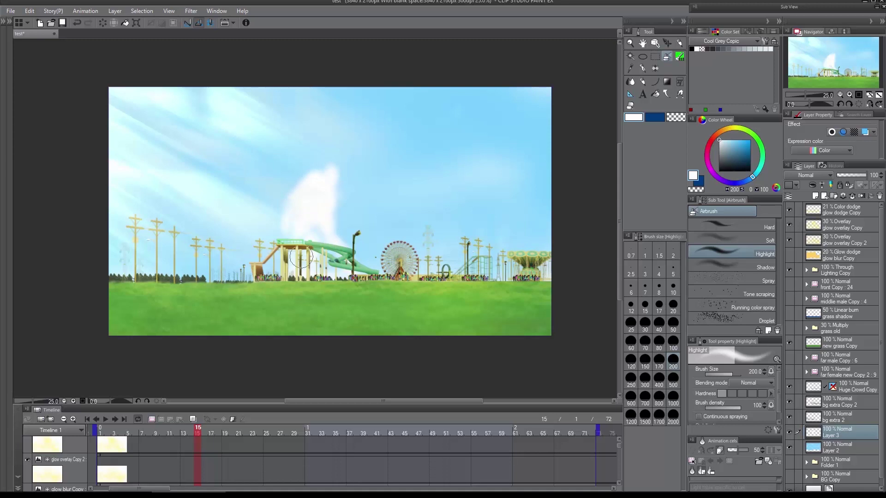
left_click_drag(292, 256, 250, 262)
mouse_move(112, 187)
left_mouse_down()
mouse_move(137, 239)
mouse_move(118, 221)
mouse_move(113, 274)
mouse_move(131, 265)
mouse_move(144, 280)
mouse_move(124, 250)
mouse_move(160, 274)
mouse_move(151, 257)
mouse_move(179, 274)
mouse_move(168, 258)
mouse_move(241, 250)
left_mouse_up()
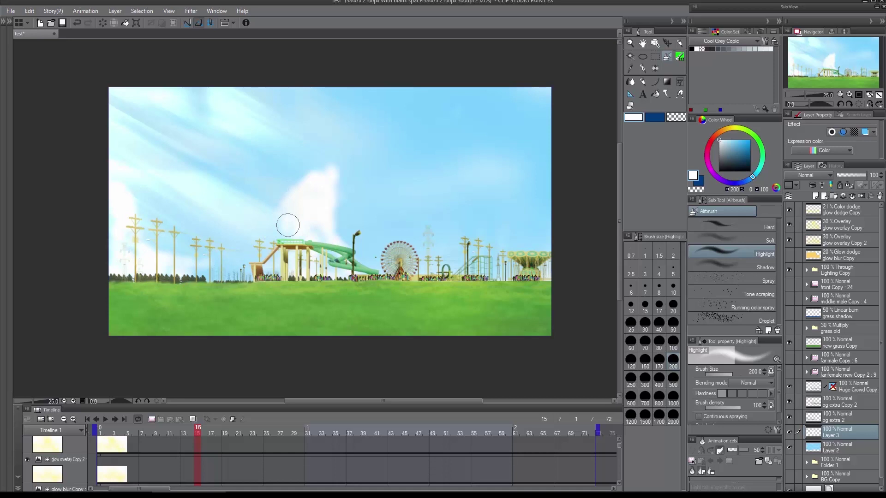
Step: Airbrush a puffy right-edge cloud, glow over the poles and coaster, and a taller central cloud
mouse_move(219, 282)
left_mouse_down()
mouse_move(240, 282)
mouse_move(190, 271)
mouse_move(235, 270)
mouse_move(255, 257)
mouse_move(246, 270)
mouse_move(276, 270)
mouse_move(274, 257)
mouse_move(285, 251)
mouse_move(291, 261)
mouse_move(336, 244)
mouse_move(328, 240)
mouse_move(319, 250)
mouse_move(345, 256)
left_mouse_up()
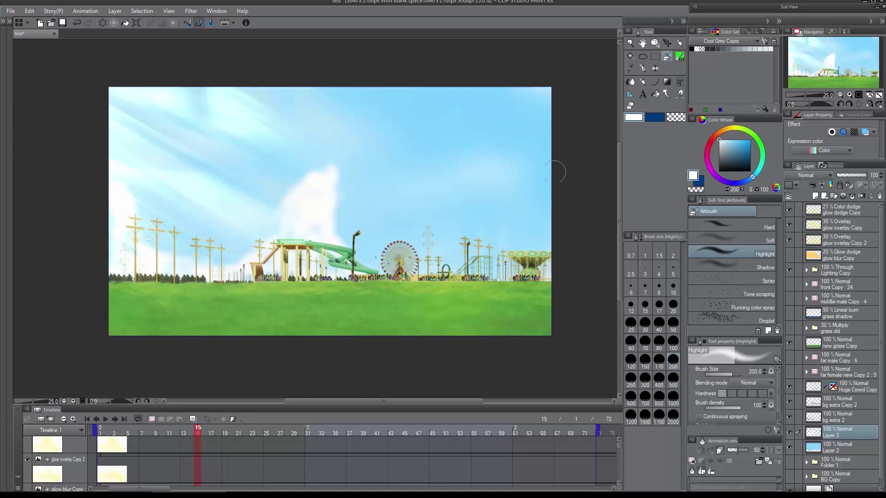
mouse_move(555, 199)
left_mouse_down()
mouse_move(534, 194)
mouse_move(536, 203)
left_mouse_up()
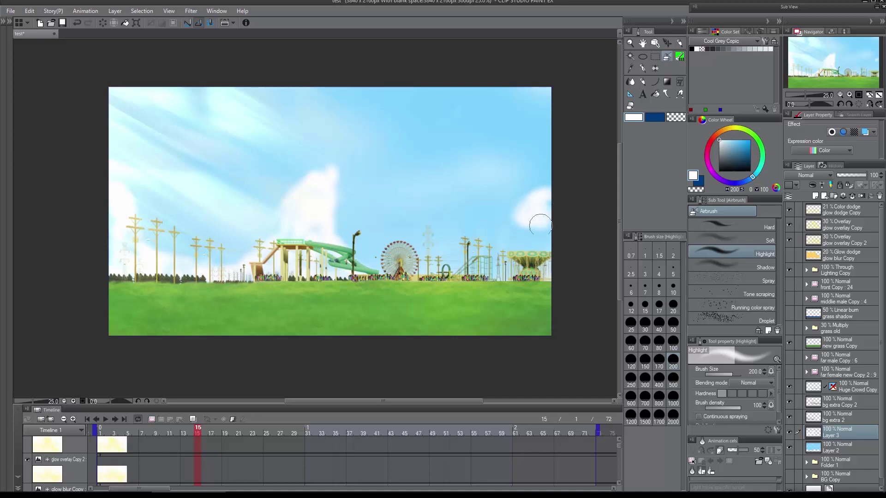
mouse_move(527, 265)
left_mouse_down()
mouse_move(545, 211)
mouse_move(522, 251)
mouse_move(497, 269)
mouse_move(533, 221)
left_mouse_up()
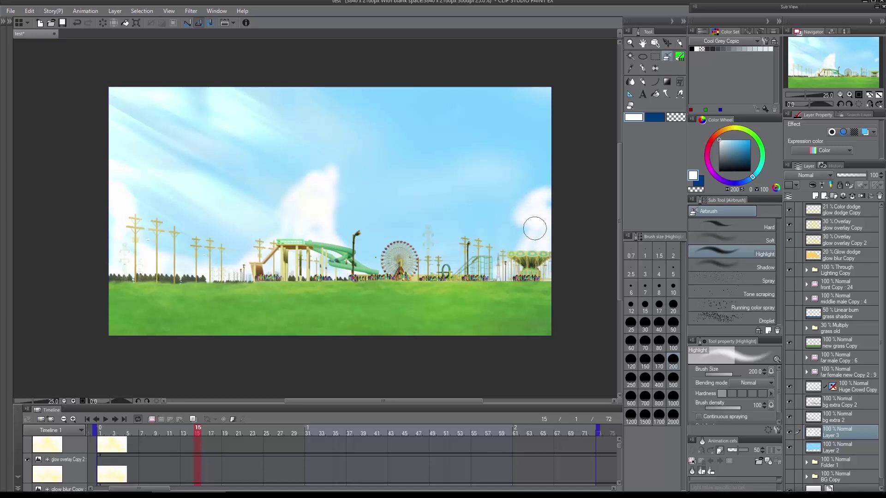
left_click_drag(485, 261, 459, 267)
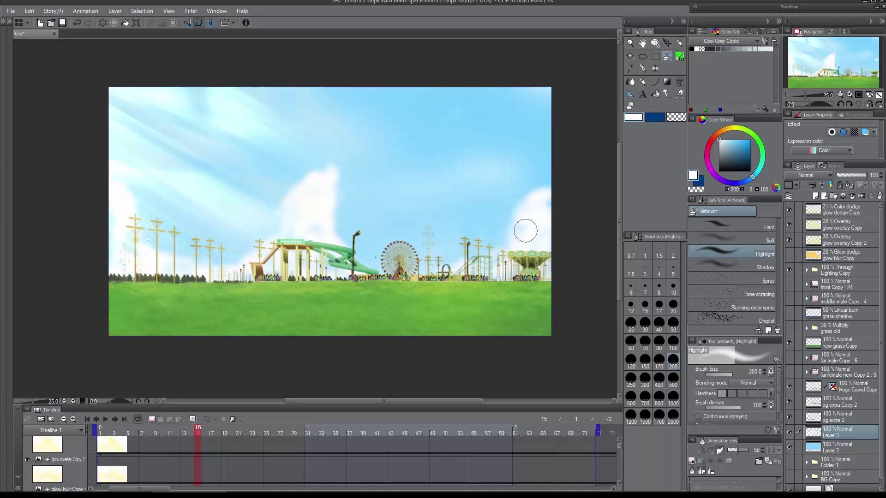
mouse_move(550, 199)
left_mouse_down()
mouse_move(545, 178)
mouse_move(526, 200)
mouse_move(540, 180)
mouse_move(536, 207)
left_mouse_up()
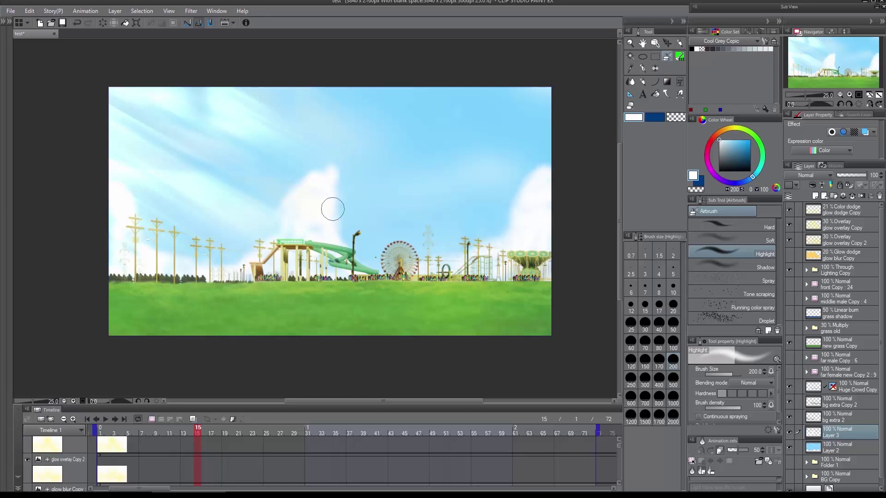
mouse_move(332, 207)
left_mouse_down()
mouse_move(334, 164)
mouse_move(320, 163)
mouse_move(335, 157)
mouse_move(312, 171)
mouse_move(323, 164)
mouse_move(300, 210)
mouse_move(295, 195)
mouse_move(313, 167)
mouse_move(284, 212)
mouse_move(285, 230)
mouse_move(316, 248)
left_mouse_up()
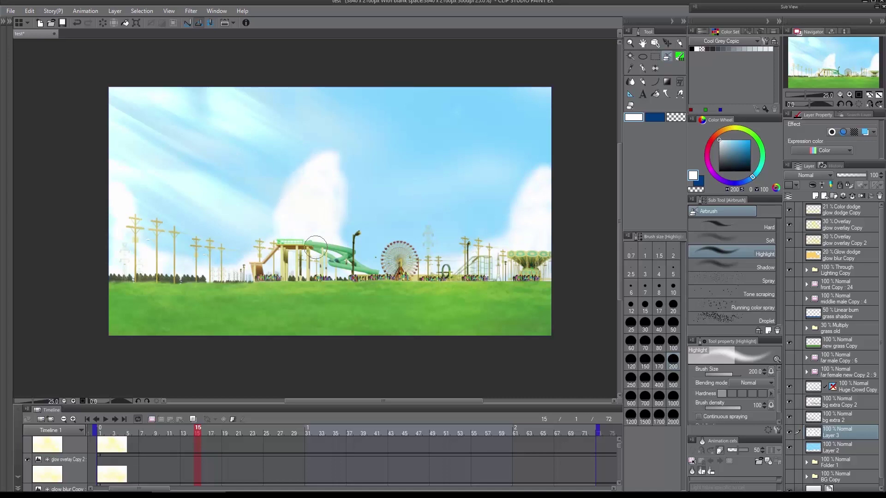
left_click_drag(333, 200, 341, 233)
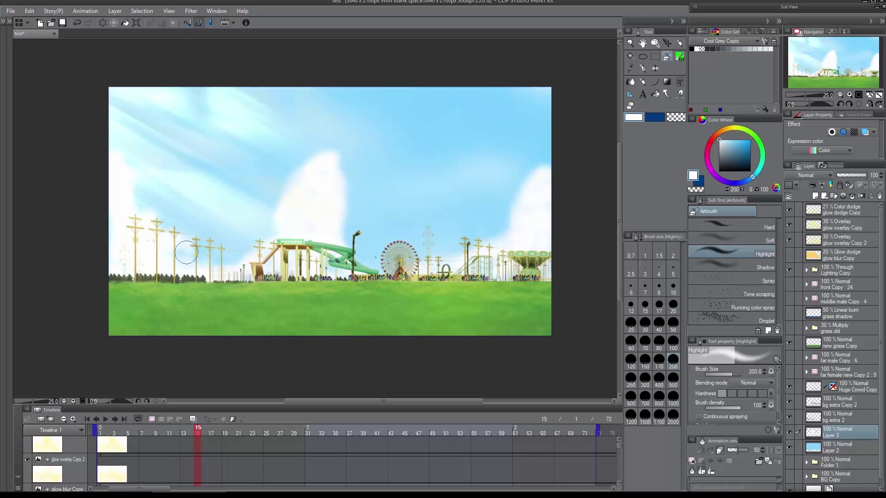
Step: Extend the central cloud's top and widen the right cloud down behind the coaster
mouse_move(342, 134)
left_mouse_down()
mouse_move(339, 148)
mouse_move(300, 170)
mouse_move(339, 154)
mouse_move(332, 140)
mouse_move(308, 166)
left_mouse_up()
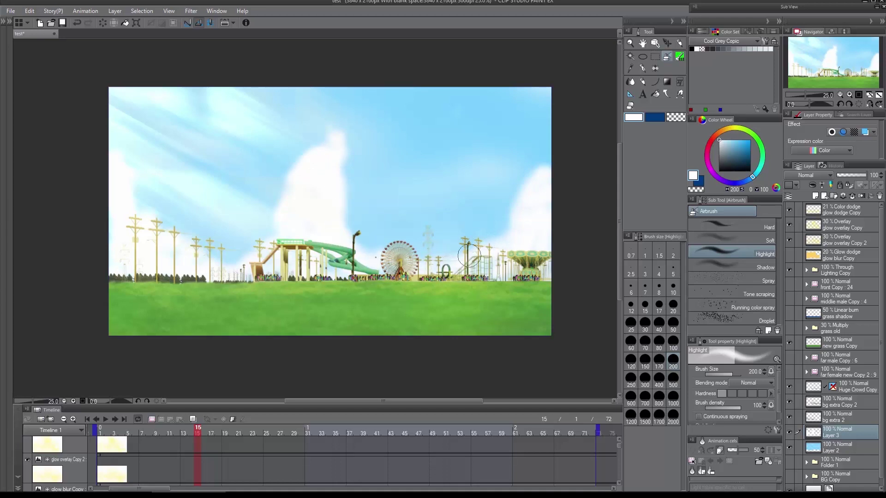
mouse_move(342, 159)
left_mouse_down()
mouse_move(345, 217)
mouse_move(369, 261)
left_mouse_up()
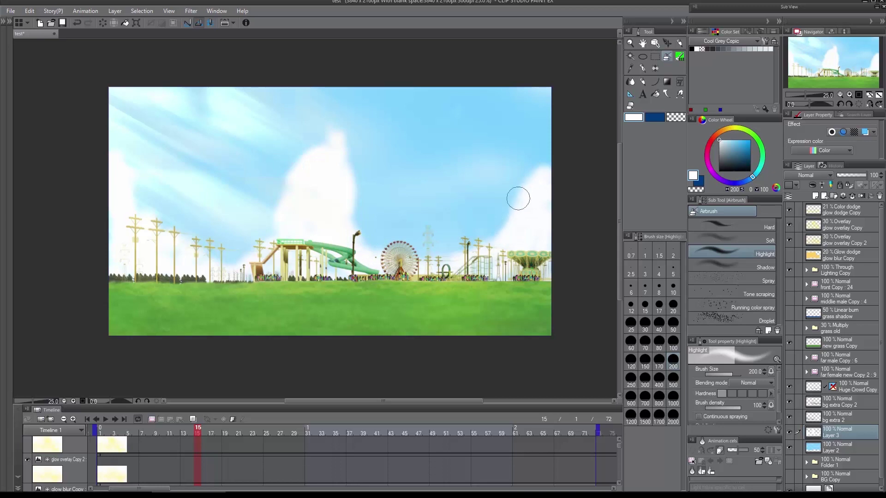
mouse_move(518, 199)
left_mouse_down()
mouse_move(471, 227)
mouse_move(467, 242)
mouse_move(419, 253)
mouse_move(400, 237)
mouse_move(403, 251)
mouse_move(386, 257)
mouse_move(393, 227)
mouse_move(364, 214)
mouse_move(360, 239)
mouse_move(391, 236)
mouse_move(372, 244)
mouse_move(357, 231)
mouse_move(379, 212)
mouse_move(370, 192)
mouse_move(378, 196)
mouse_move(370, 189)
mouse_move(350, 205)
mouse_move(372, 165)
mouse_move(409, 228)
mouse_move(395, 203)
mouse_move(408, 234)
mouse_move(375, 203)
mouse_move(355, 149)
mouse_move(361, 166)
mouse_move(325, 118)
mouse_move(340, 88)
mouse_move(333, 103)
mouse_move(347, 123)
mouse_move(361, 100)
left_mouse_up()
left_click_drag(350, 145, 346, 159)
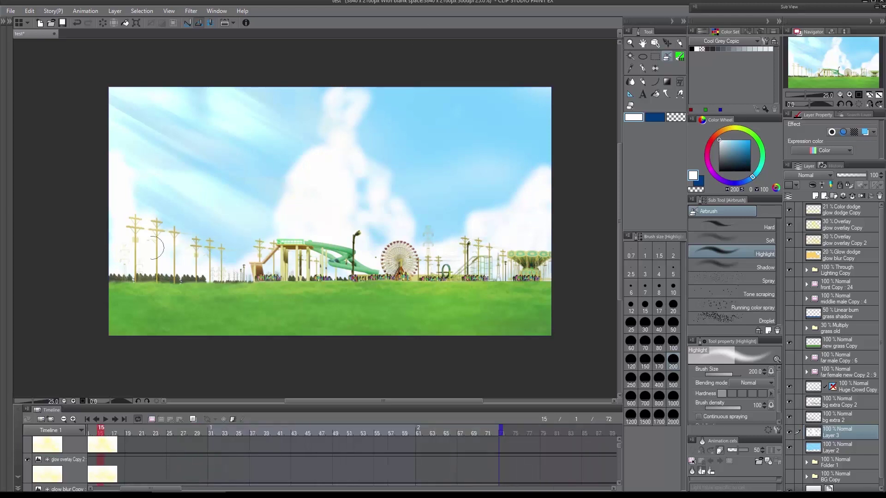
Step: Airbrush white haze along the horizon, over the right-hand clouds, and across the central column
mouse_move(158, 241)
left_mouse_down()
mouse_move(173, 230)
mouse_move(213, 245)
mouse_move(237, 241)
mouse_move(277, 217)
mouse_move(276, 240)
mouse_move(239, 242)
mouse_move(115, 174)
mouse_move(123, 170)
mouse_move(163, 222)
mouse_move(207, 242)
left_mouse_up()
mouse_move(466, 222)
left_mouse_down()
mouse_move(427, 200)
mouse_move(431, 236)
mouse_move(411, 246)
mouse_move(368, 239)
mouse_move(367, 208)
left_mouse_up()
mouse_move(440, 228)
left_mouse_down()
mouse_move(521, 198)
mouse_move(533, 173)
left_mouse_up()
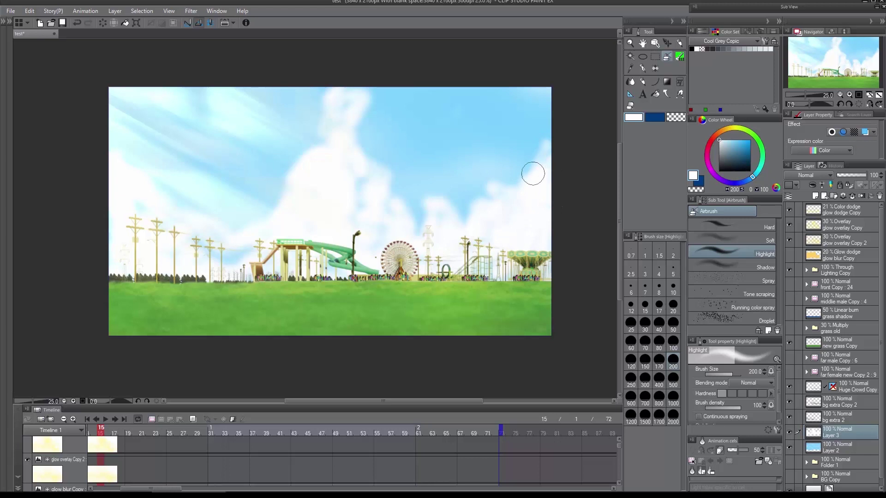
mouse_move(337, 110)
left_mouse_down()
mouse_move(306, 153)
mouse_move(327, 135)
mouse_move(346, 174)
mouse_move(364, 138)
mouse_move(352, 108)
mouse_move(361, 177)
mouse_move(260, 215)
mouse_move(235, 196)
mouse_move(146, 173)
left_mouse_up()
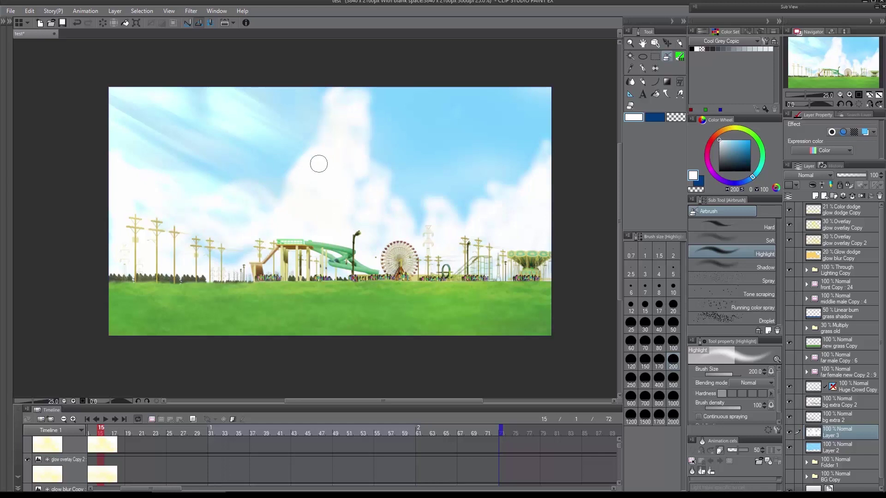
left_click(630, 106)
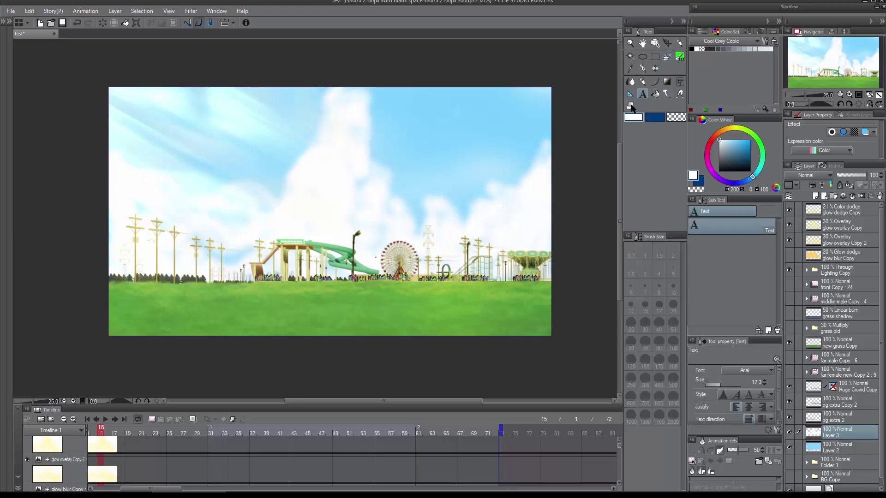
left_click(672, 345)
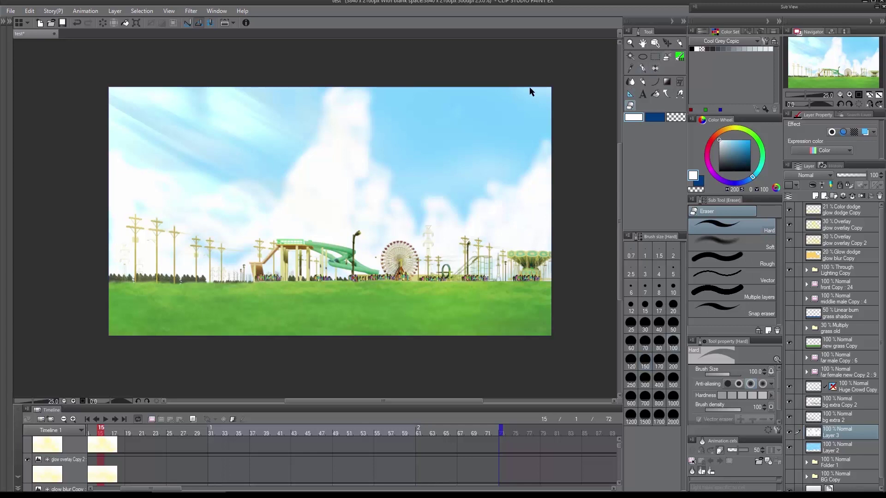
key("b")
left_click_drag(315, 164, 326, 158)
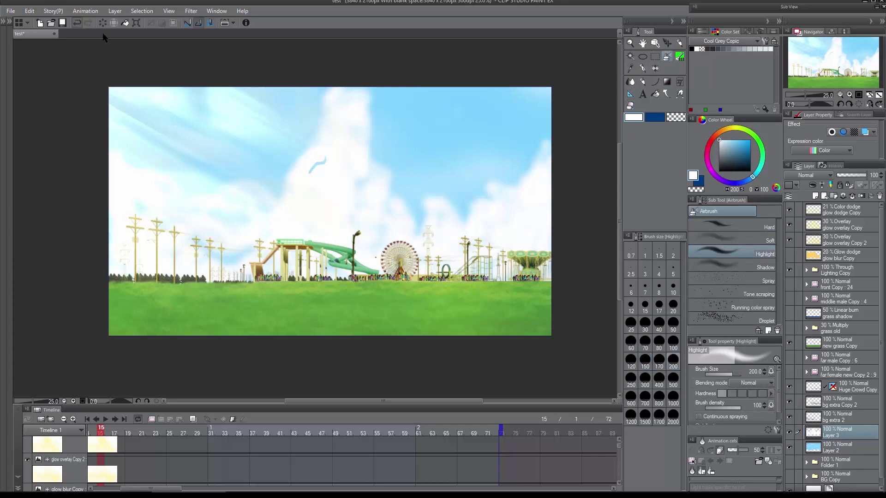
key("ctrl+z")
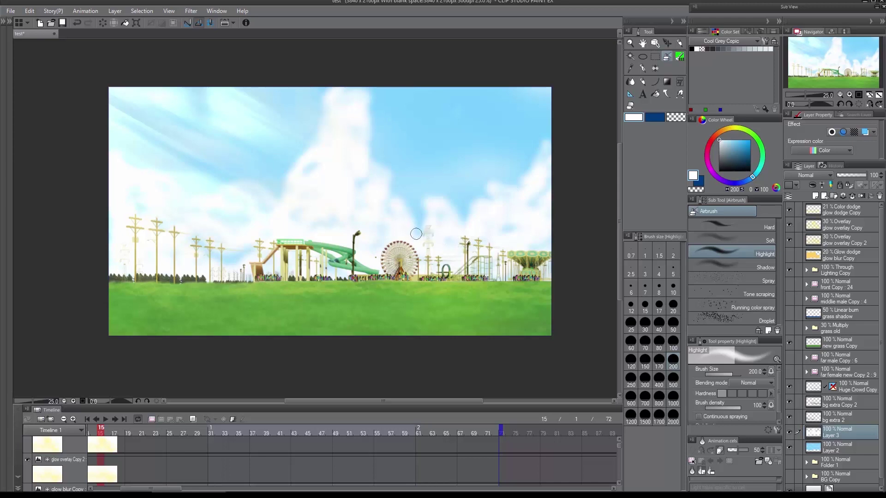
Step: On a new layer, paint textured cloud wisps with the cloud 17 brush at size 100
left_click(815, 196)
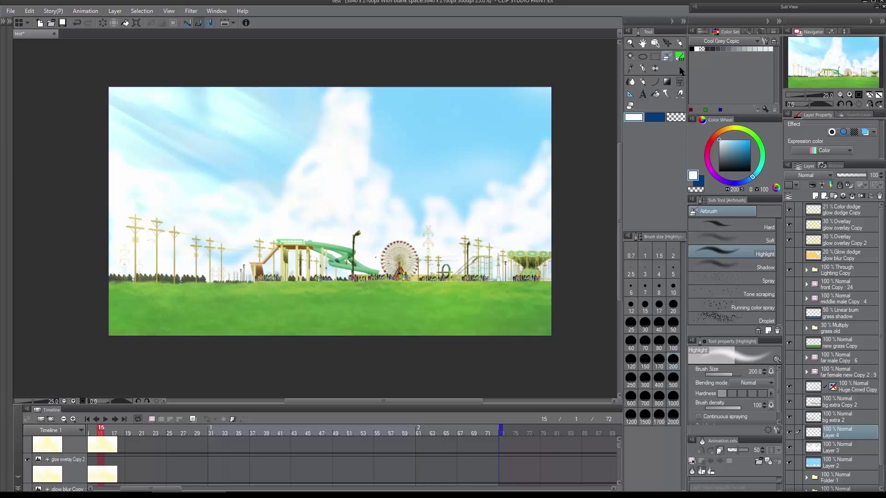
left_click(681, 80)
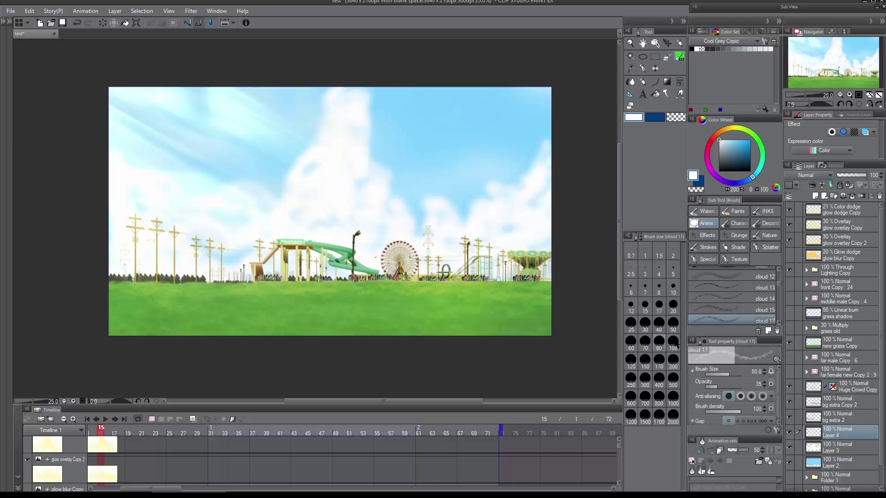
left_click(674, 344)
left_click(385, 151)
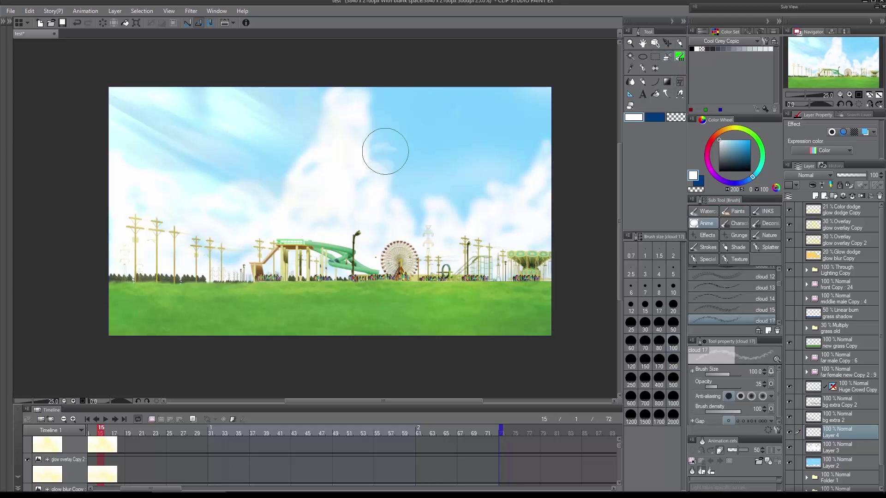
mouse_move(385, 151)
left_mouse_down()
mouse_move(373, 157)
mouse_move(382, 157)
left_mouse_up()
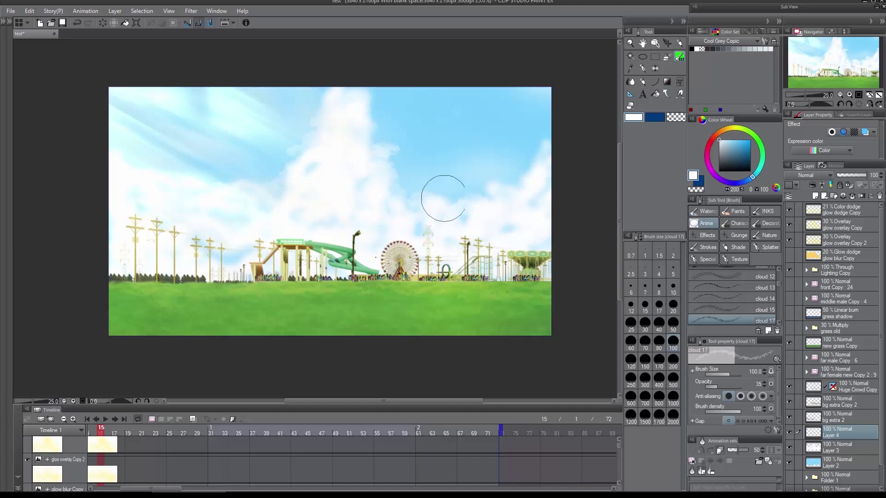
mouse_move(443, 199)
left_mouse_down()
mouse_move(524, 160)
mouse_move(525, 170)
mouse_move(524, 162)
mouse_move(516, 172)
mouse_move(534, 148)
mouse_move(538, 178)
left_mouse_up()
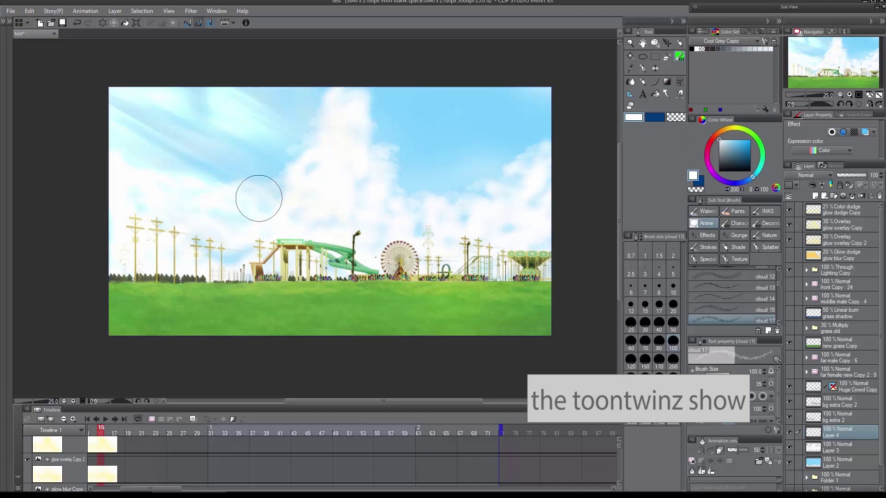
Step: Zoom in, select Layer 4, Layer 3 and Layer 2 together, and delete them
key("w")
key("ctrl+plus")
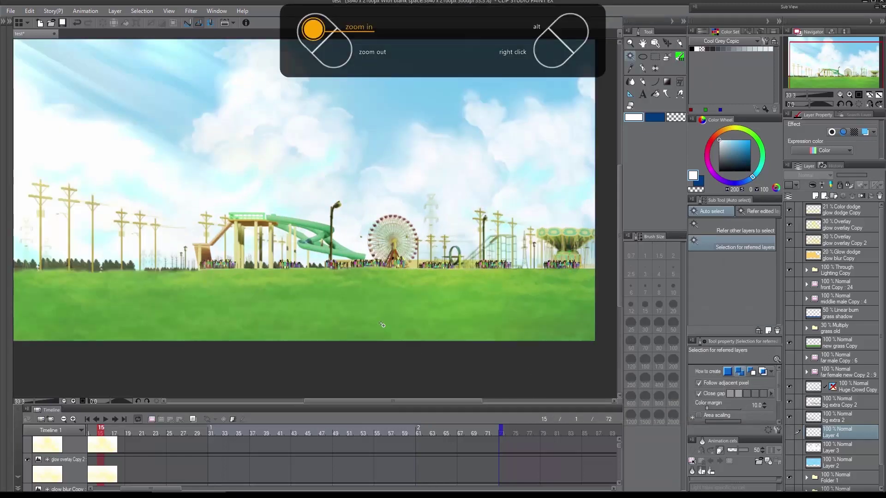
left_click_drag(387, 401, 382, 401)
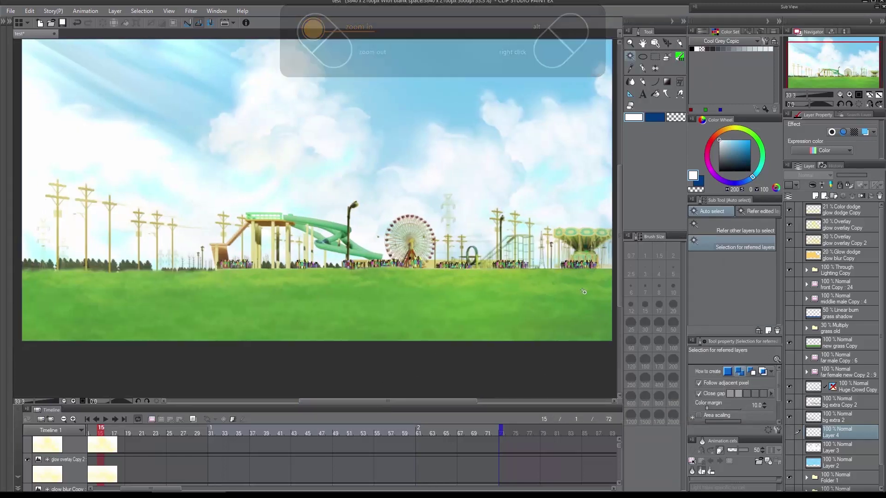
left_click_drag(617, 292, 623, 275)
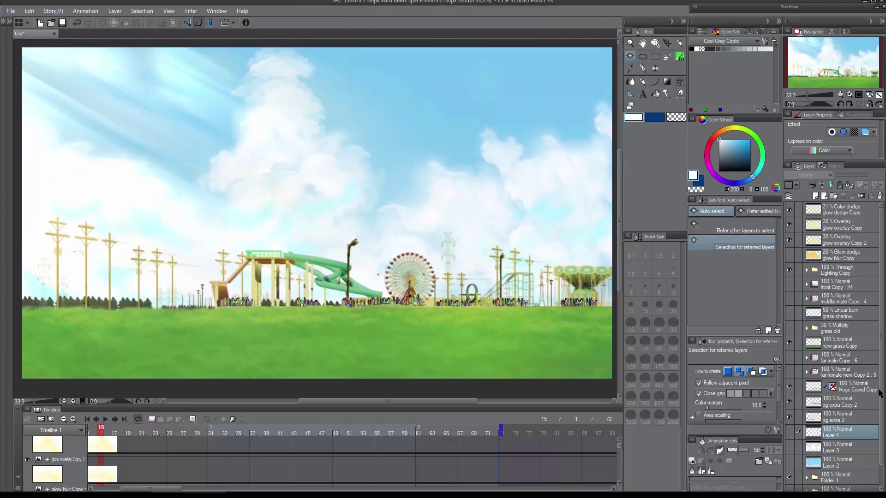
left_click_drag(880, 393, 884, 429)
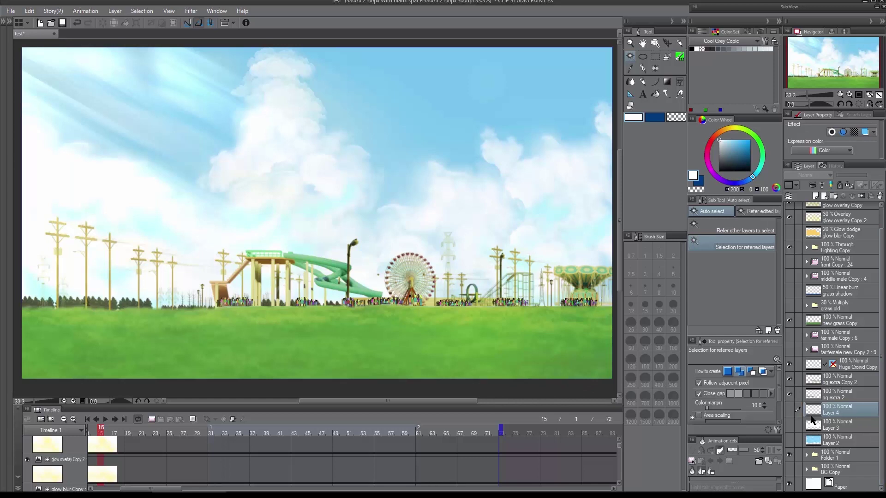
left_click(800, 428, "ctrl")
left_click(814, 442, "ctrl")
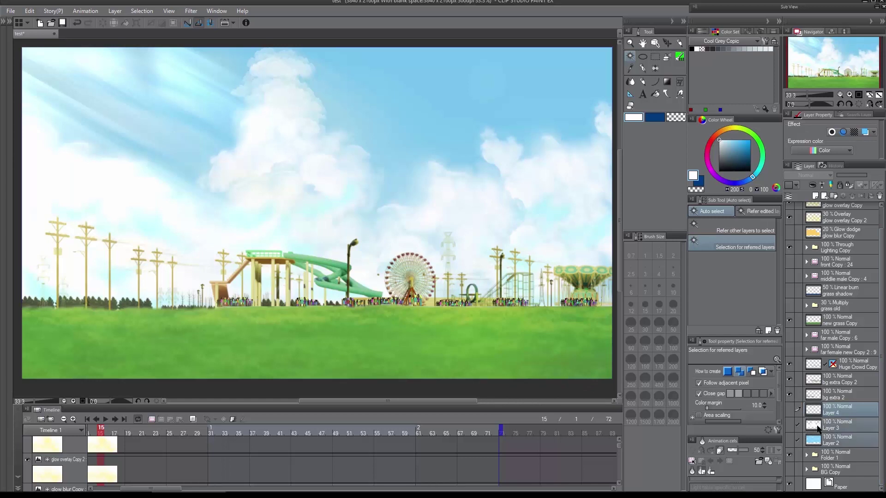
left_click(880, 196)
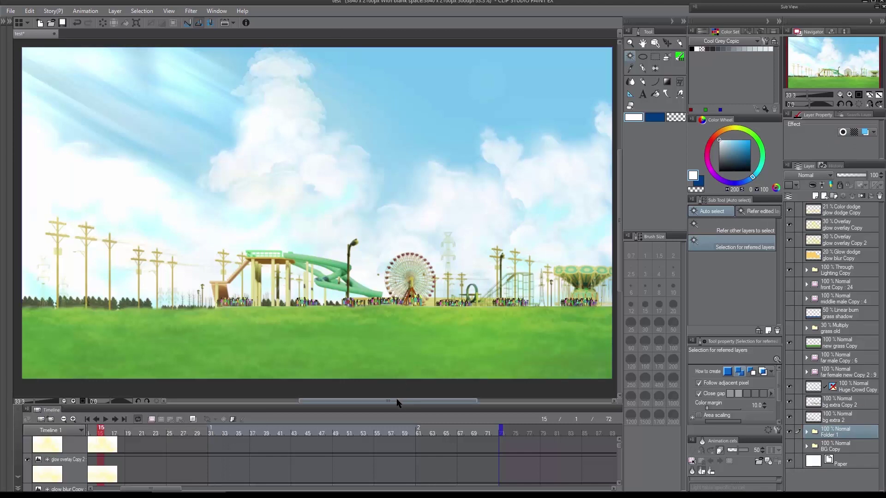
Step: Create a new layer above Folder 1 with the highlight airbrush at size 20
left_click_drag(401, 403, 404, 405)
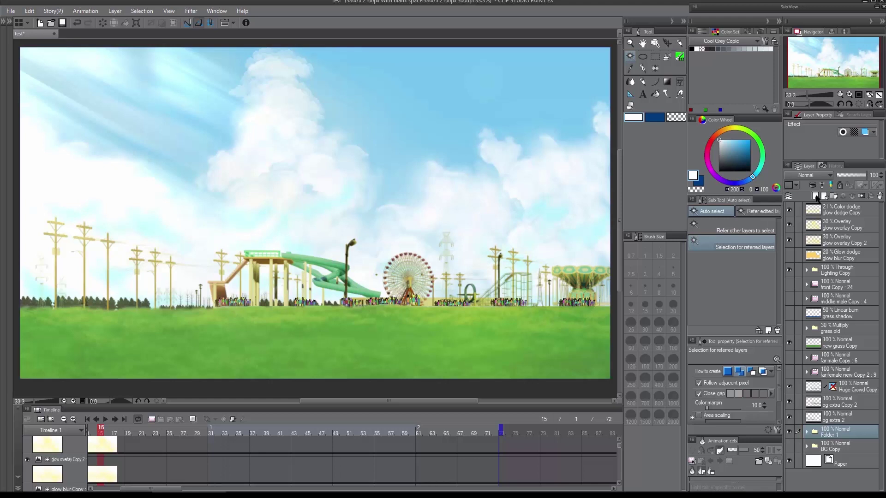
key("ctrl+shift+n")
left_click(640, 82)
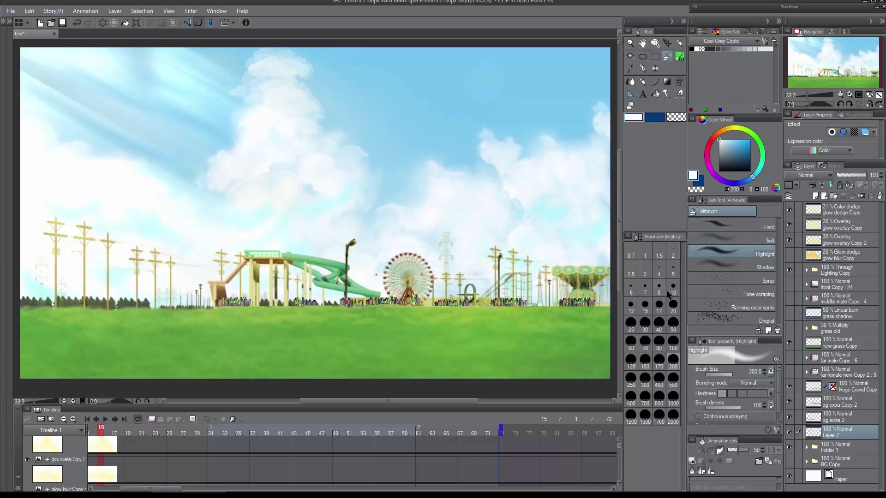
left_click(674, 305)
Step: Set the new layer's blending mode to Add and pick a pale yellow
left_click(807, 175)
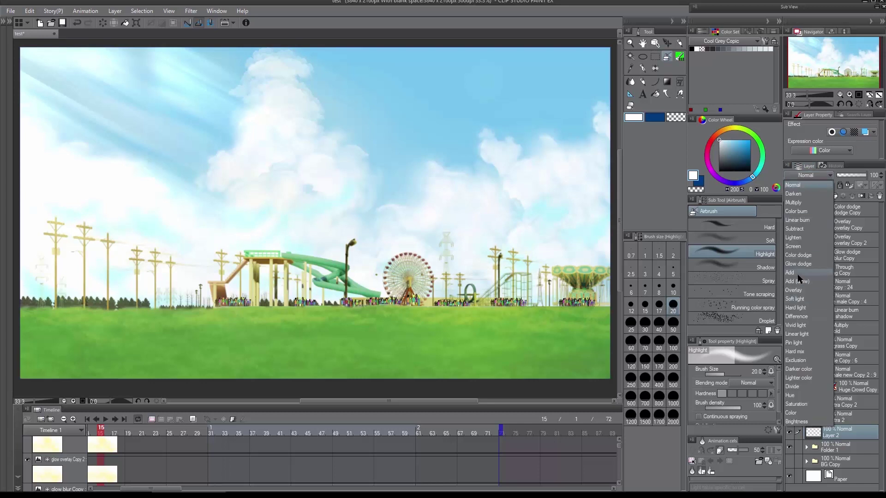
key("Escape")
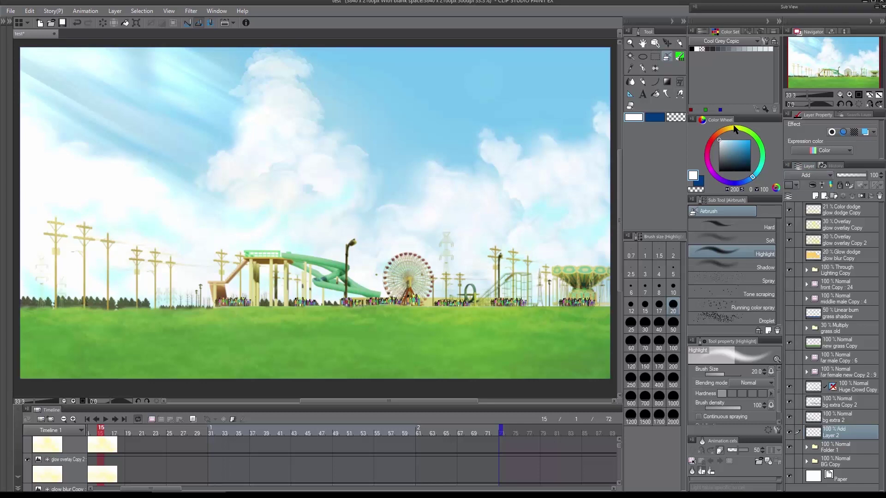
left_click(735, 129)
left_click(734, 139)
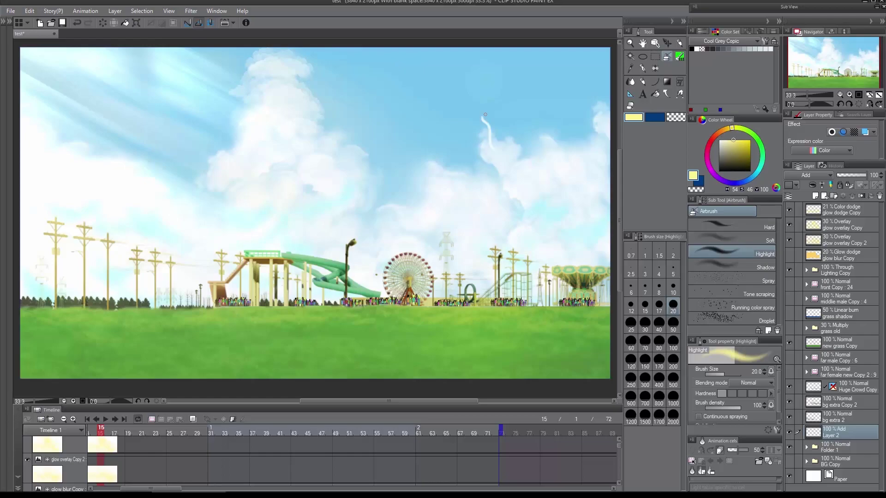